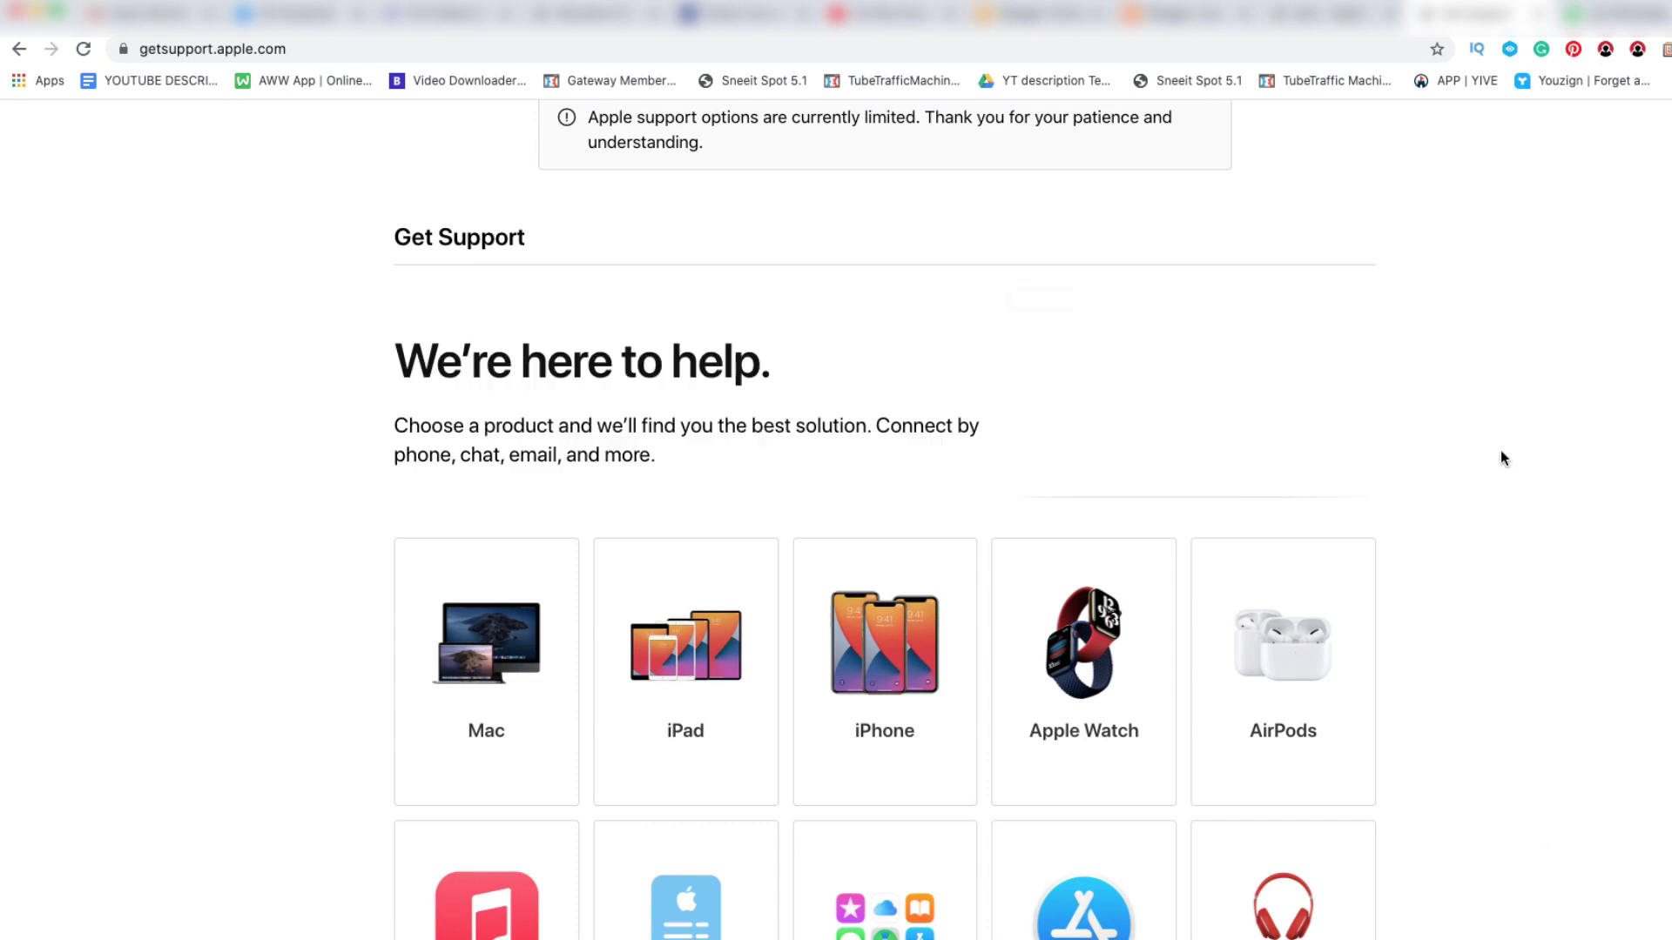
pyautogui.scroll(-1, 1501, 457)
pyautogui.scroll(-3, 1503, 470)
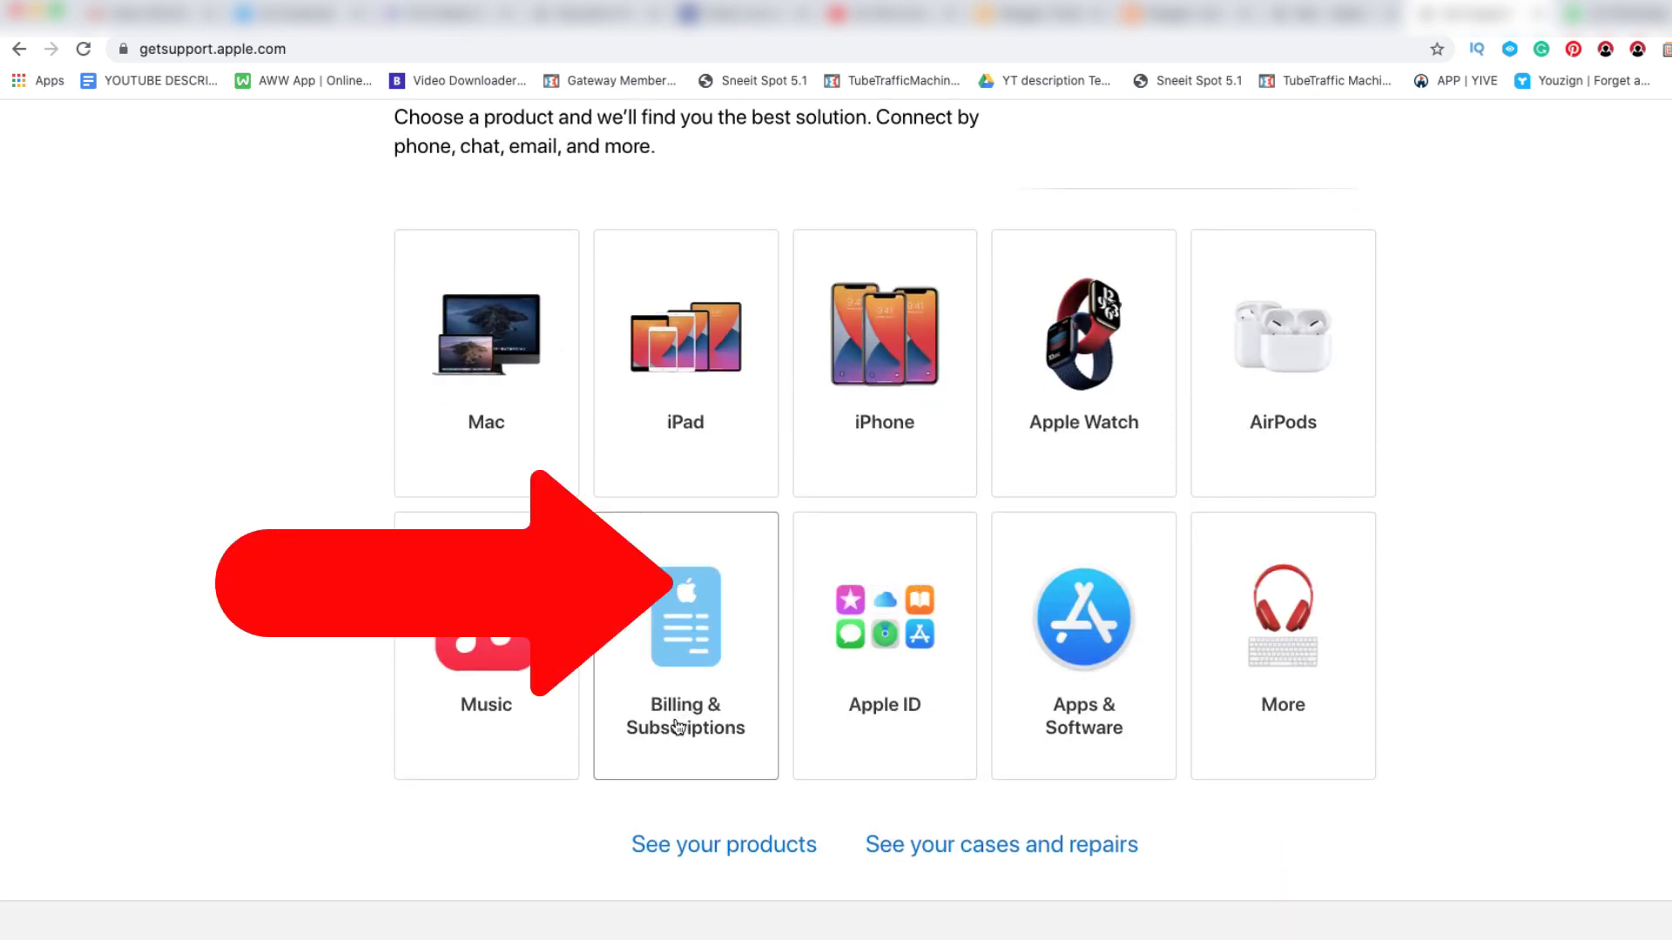
# Choose the Billing & Subscriptions tile to see its support topics.
pyautogui.click(676, 726)
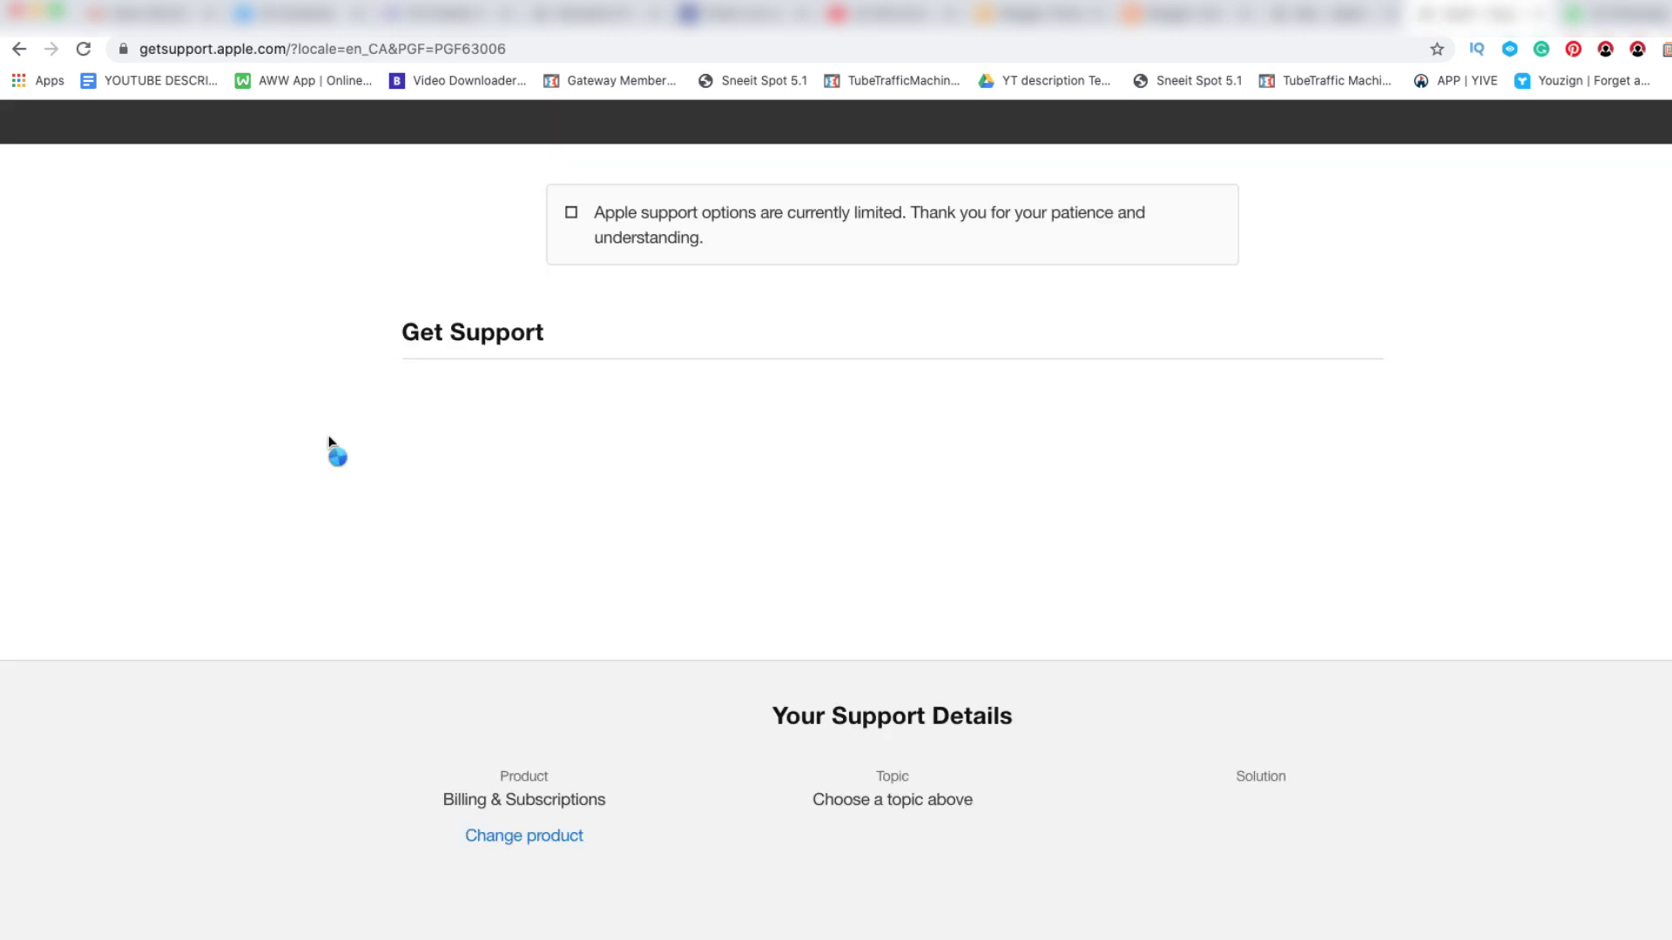
pyautogui.scroll(-3, 1415, 635)
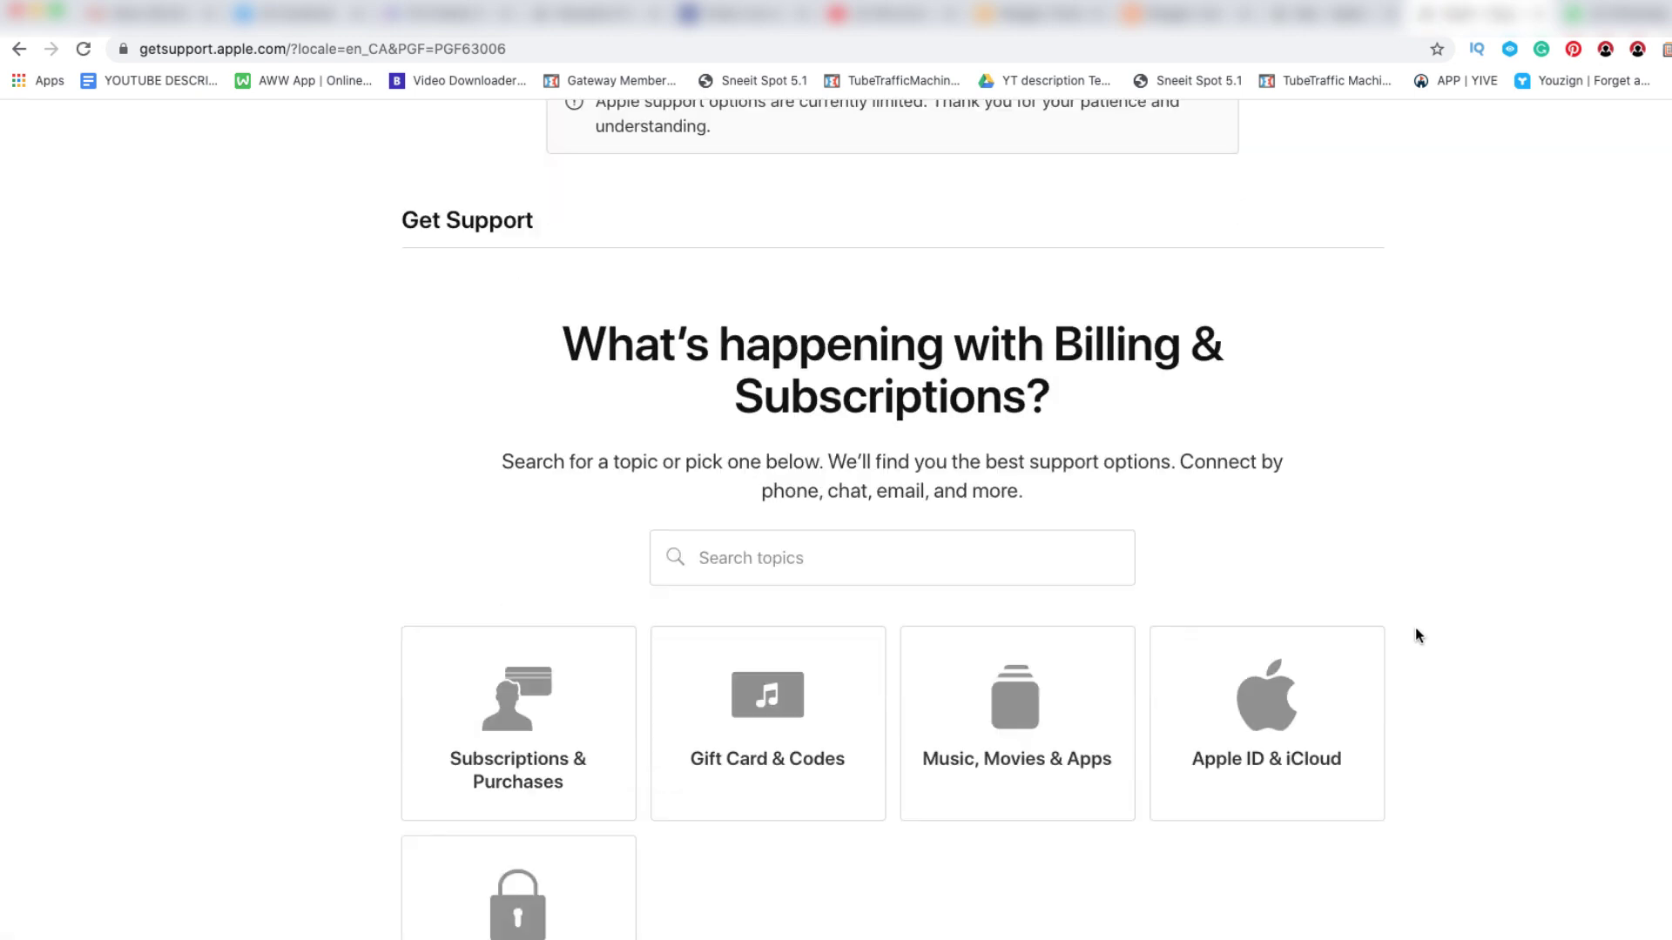
pyautogui.scroll(-2, 1420, 636)
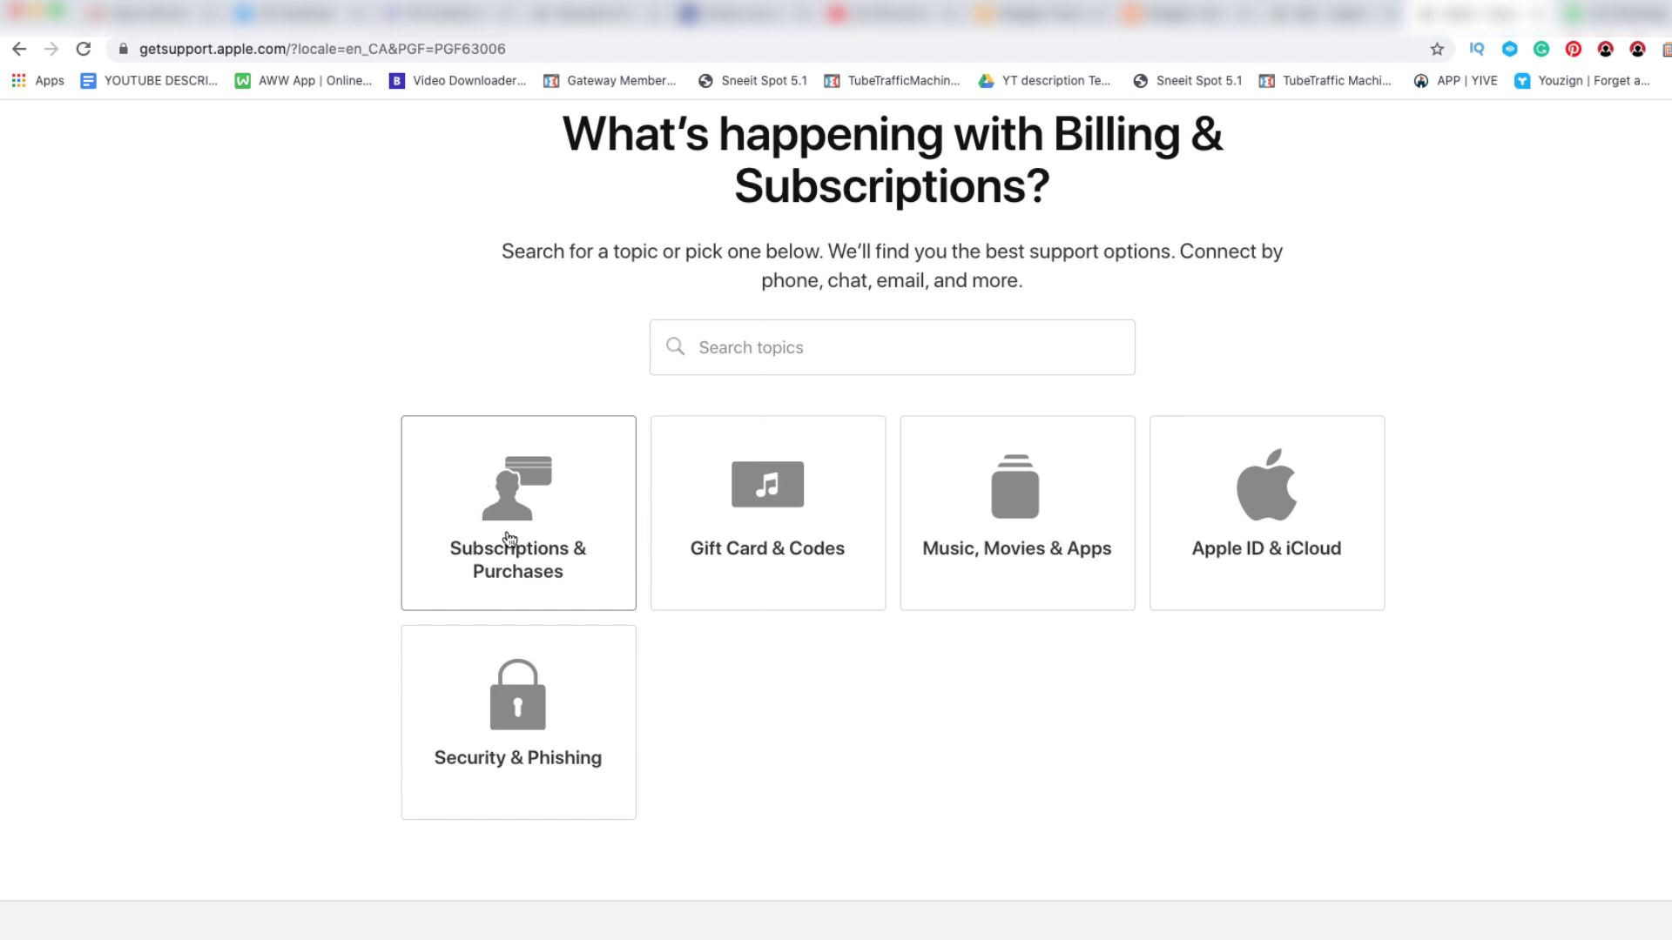
# Select Subscriptions & Purchases, then Unable to purchase, and choose the Chat contact option.
pyautogui.click(512, 557)
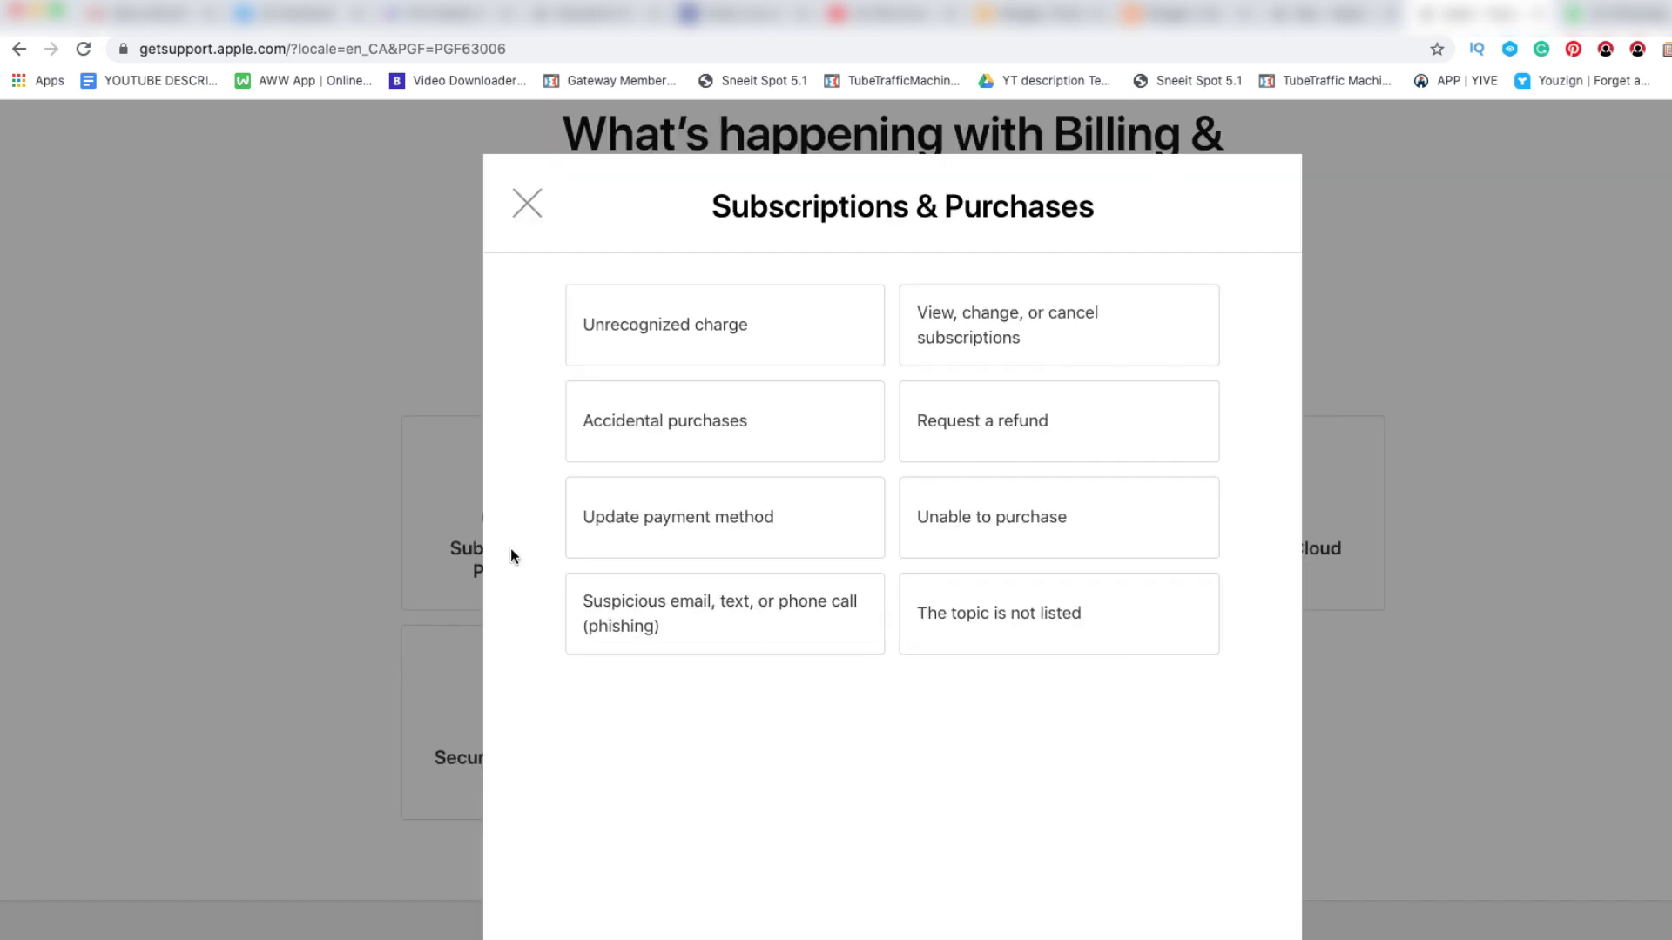
pyautogui.click(970, 526)
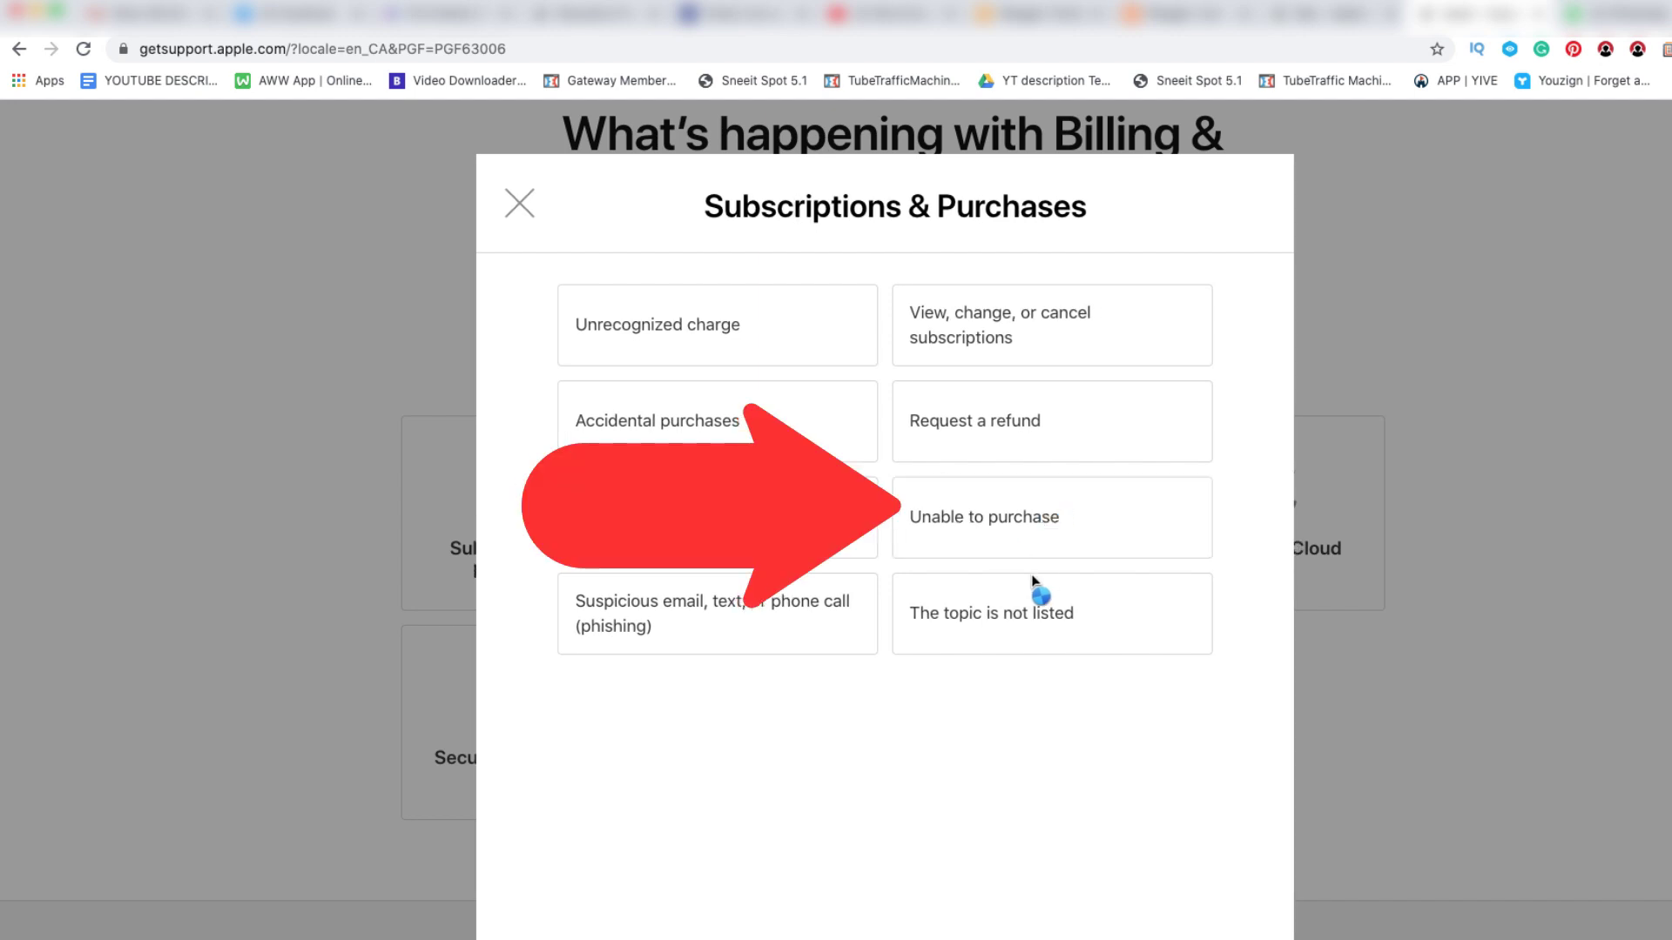
pyautogui.scroll(-1, 1407, 613)
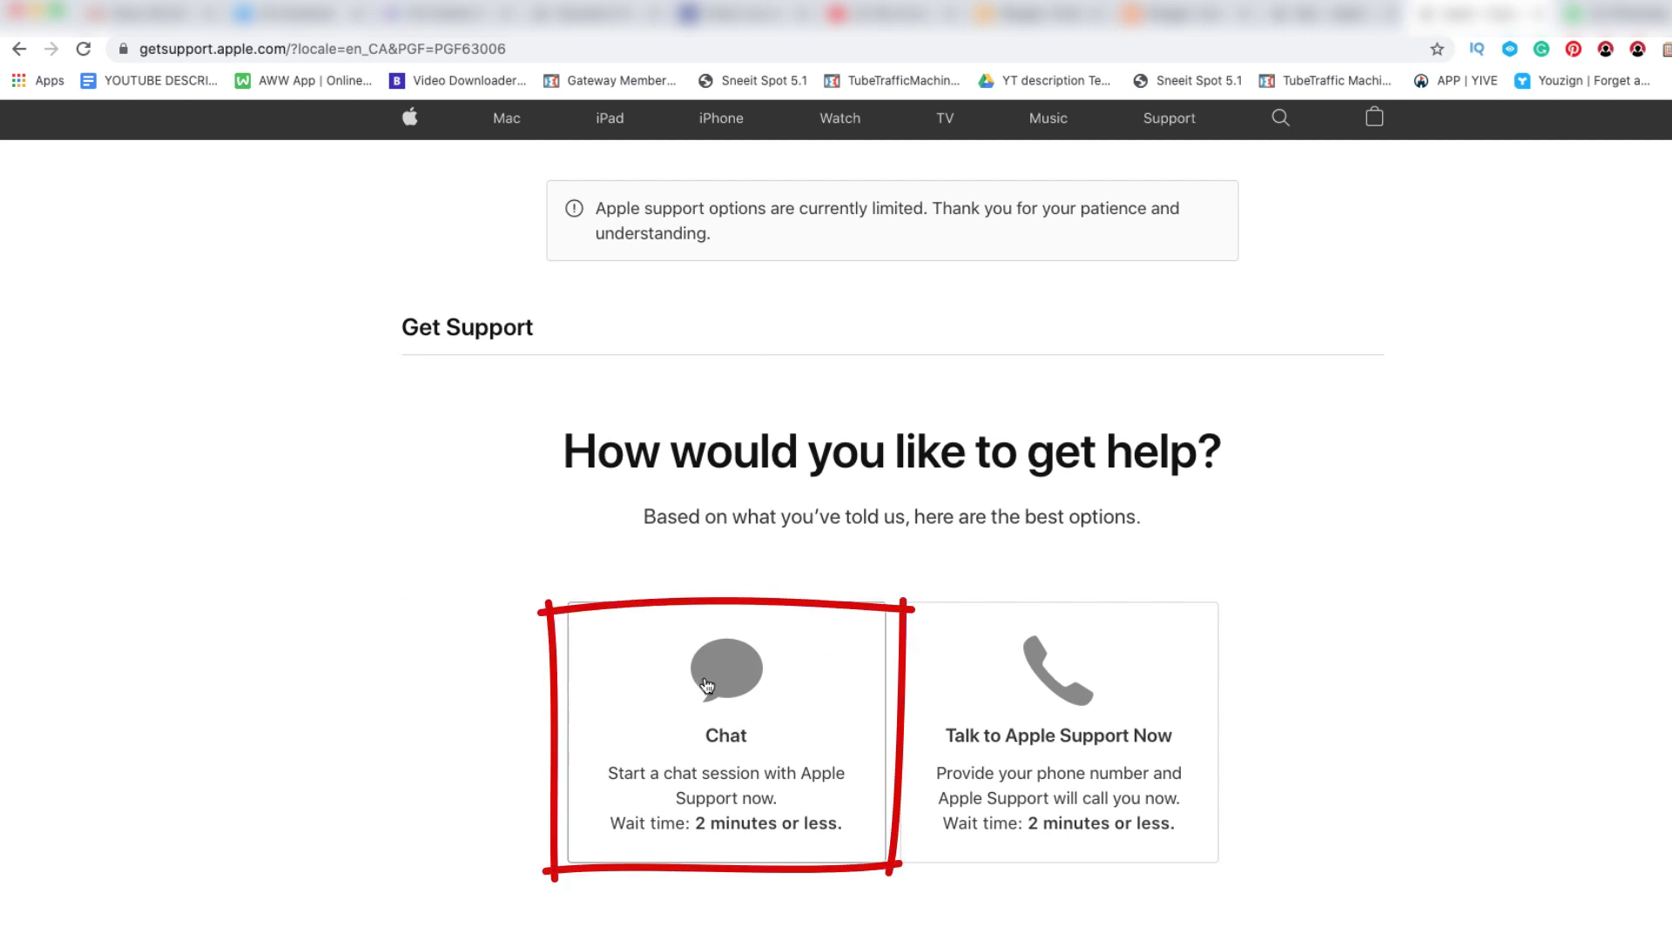
pyautogui.click(739, 672)
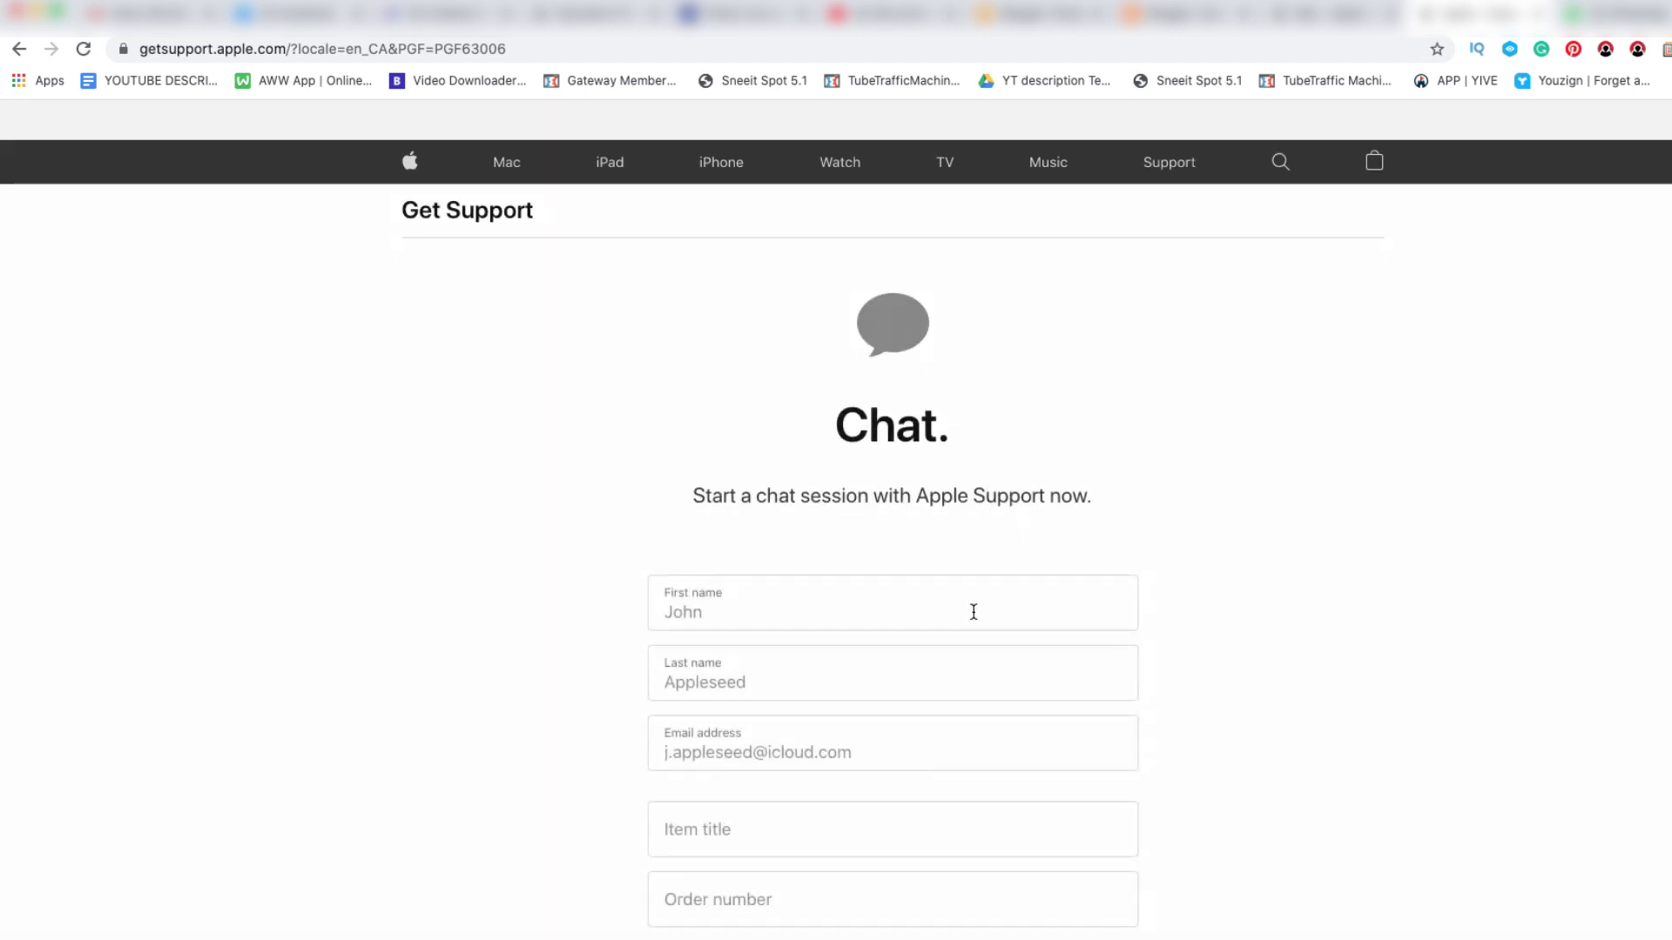
pyautogui.scroll(-3, 1475, 566)
pyautogui.scroll(-2, 1393, 563)
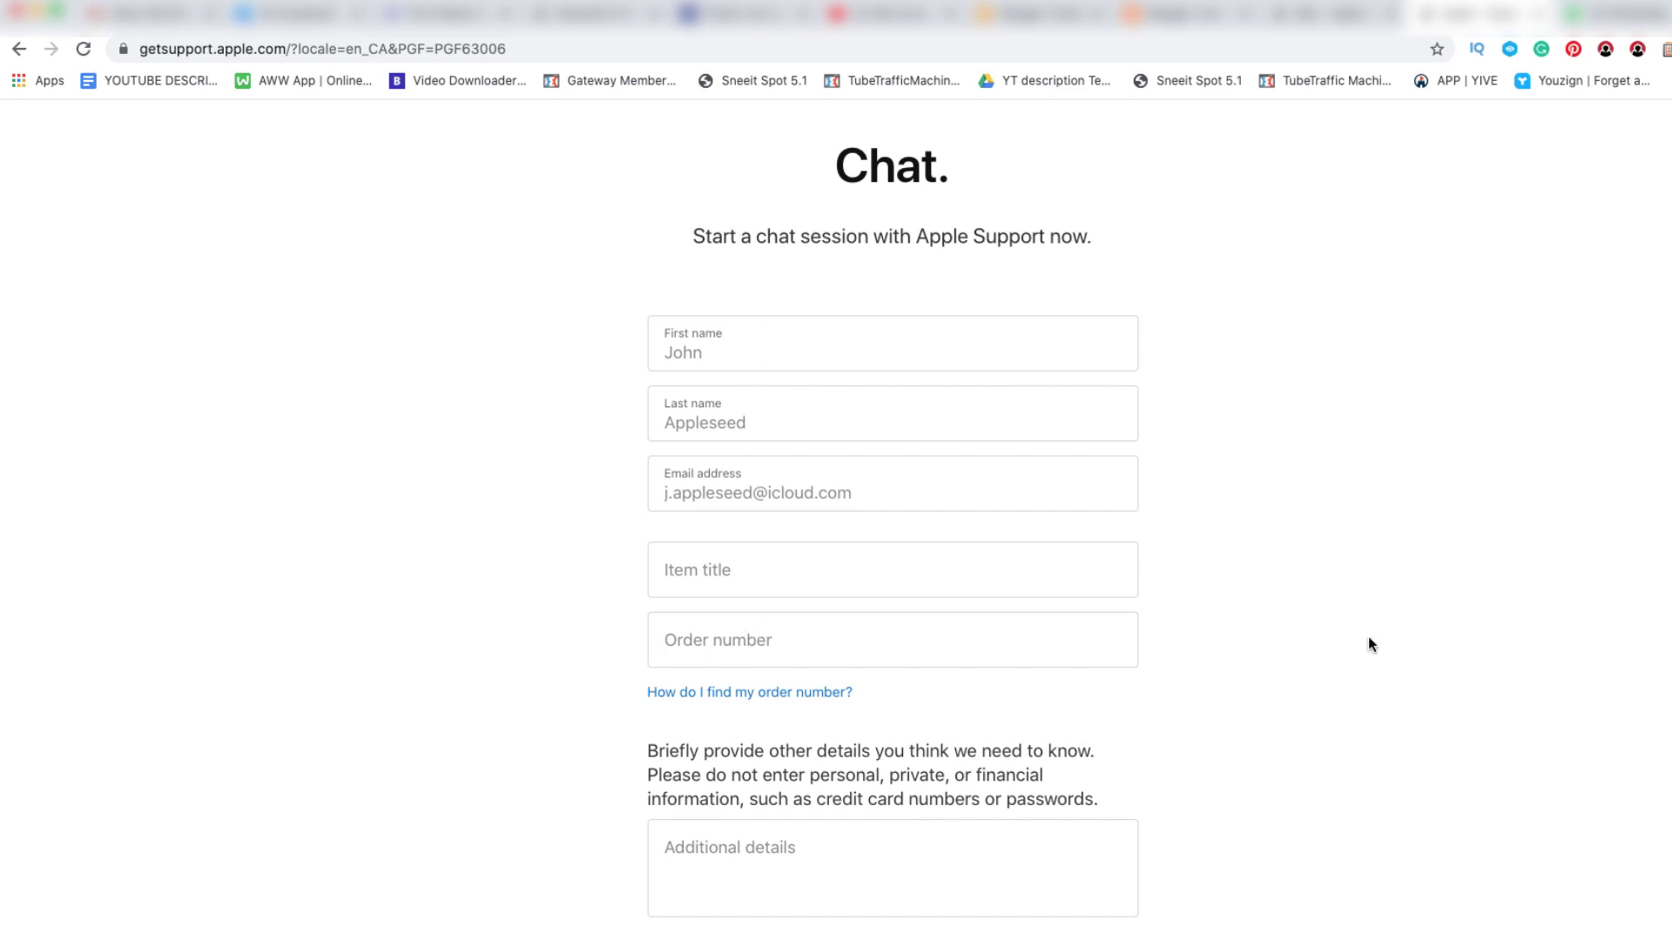
pyautogui.scroll(-2, 1177, 608)
# Place the cursor in the chat form's Additional details box.
pyautogui.click(804, 728)
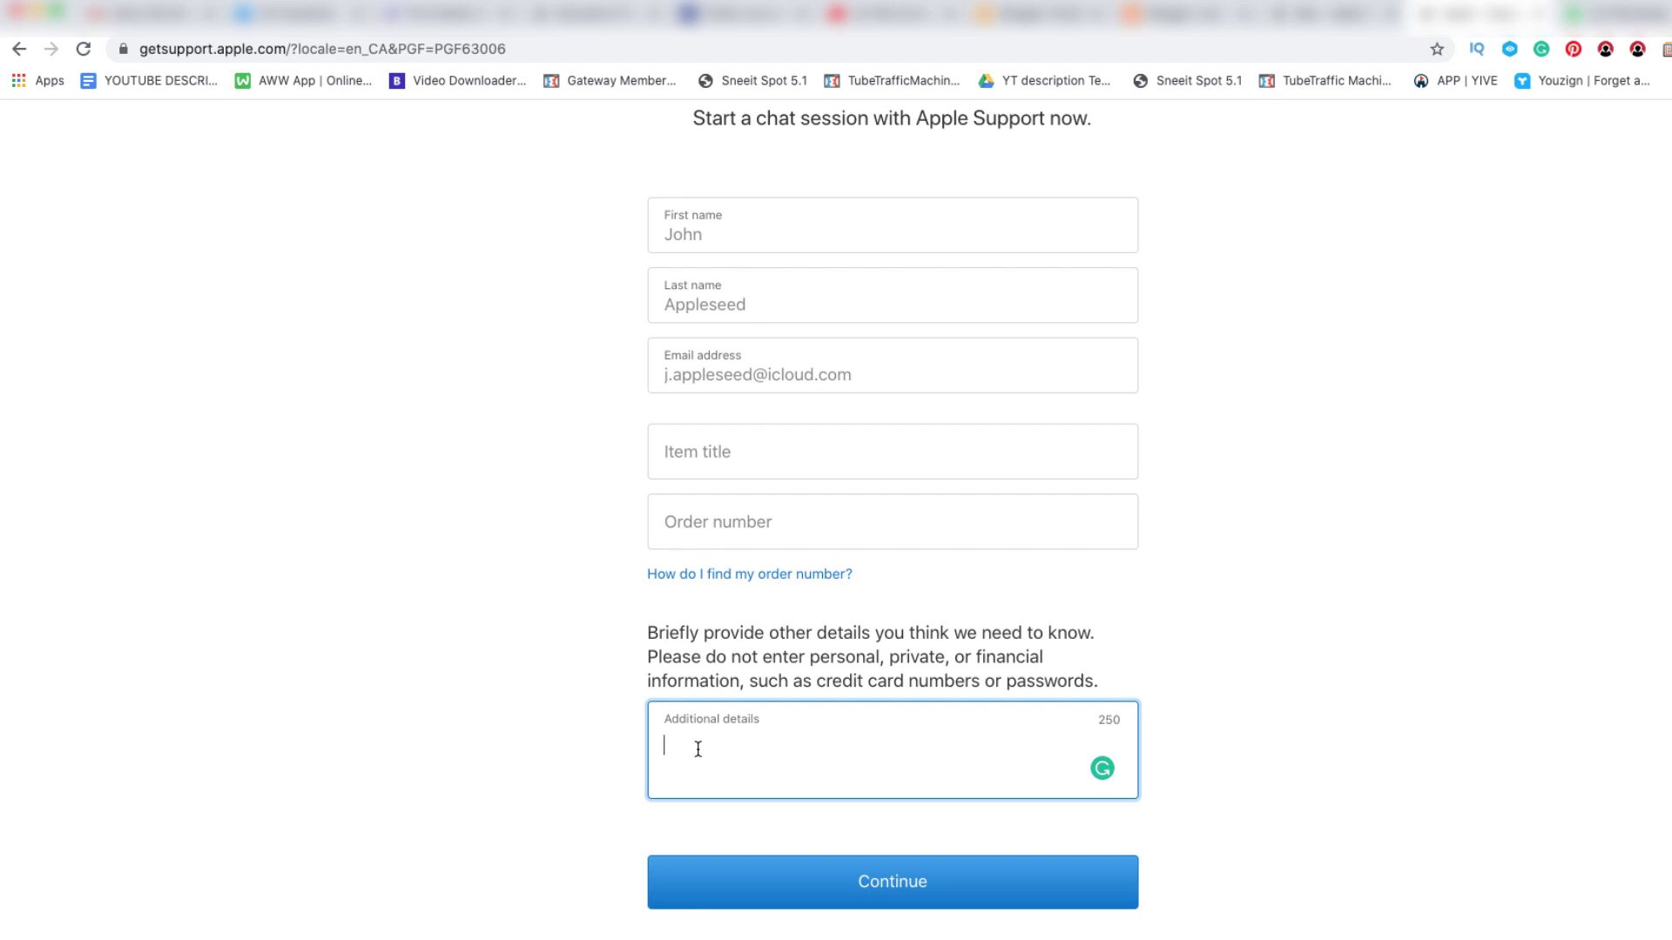
pyautogui.write('I need help to empty my appstore credit')
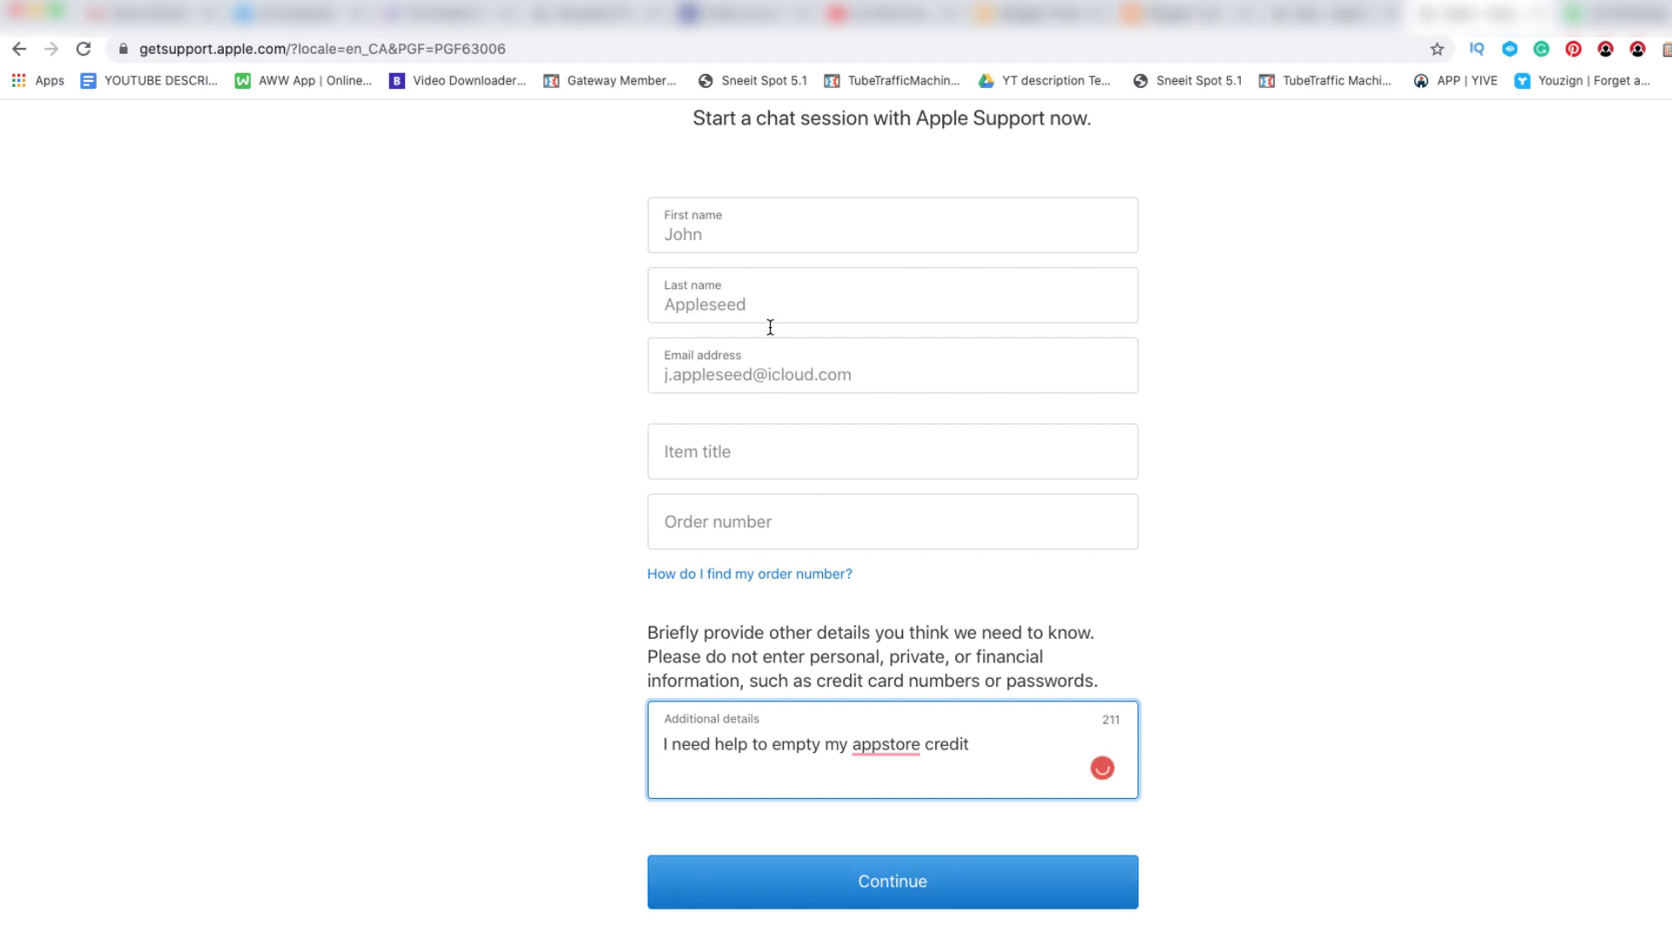
# Fill the first name and email from the saved contact autofill suggestion.
pyautogui.click(678, 203)
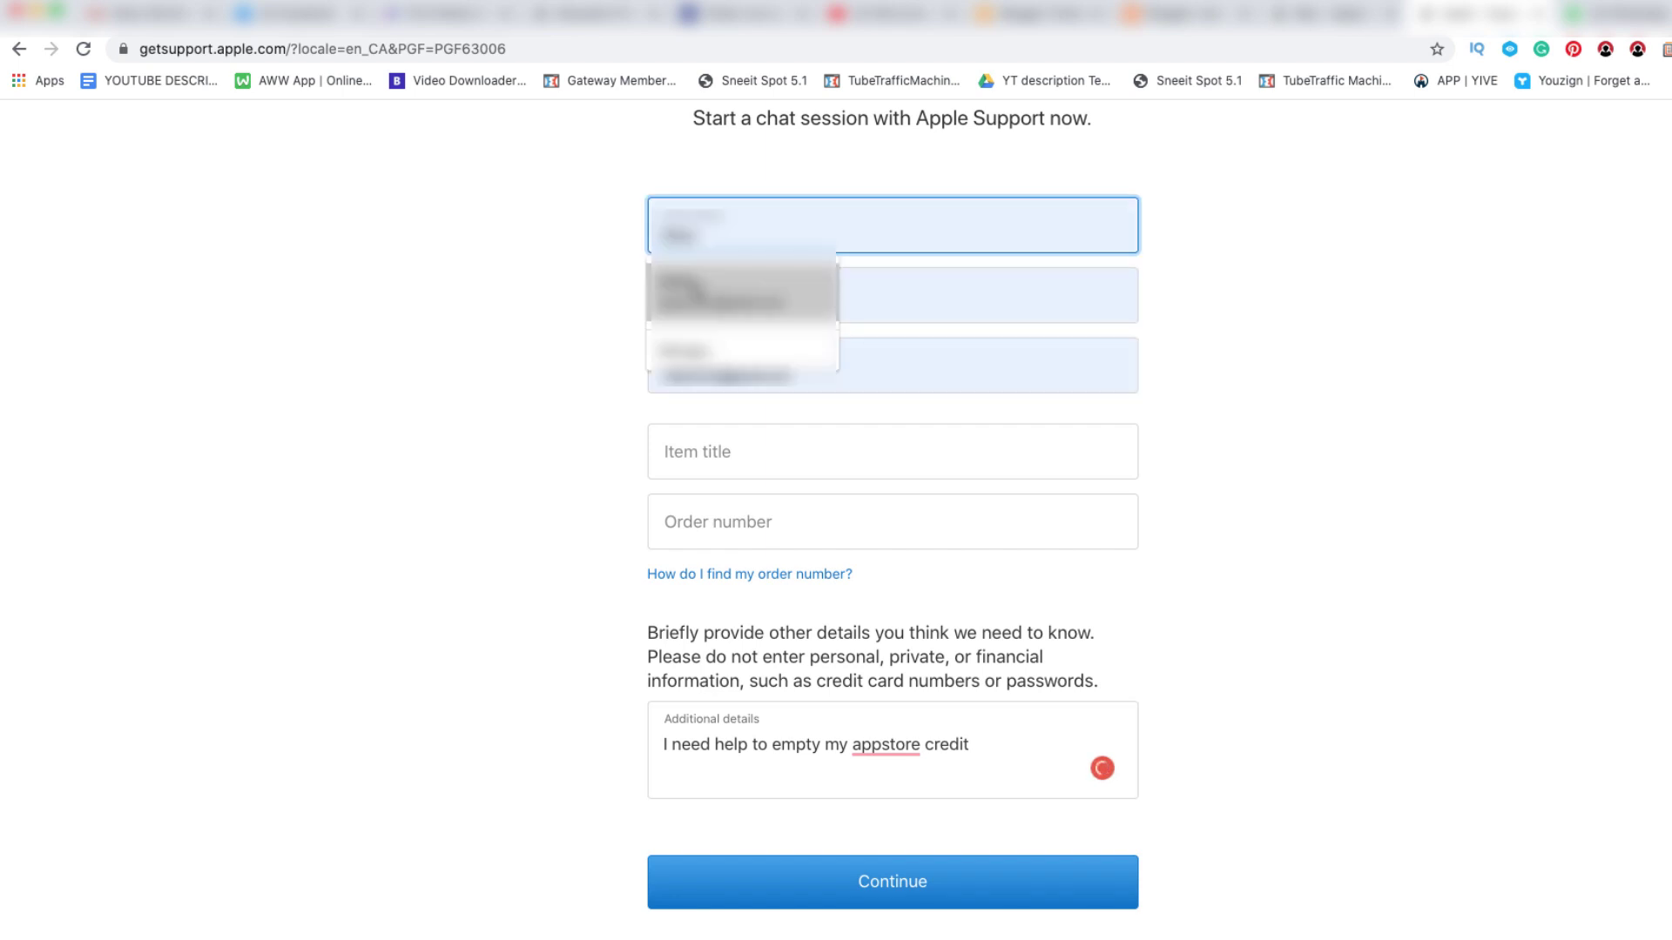
pyautogui.click(740, 294)
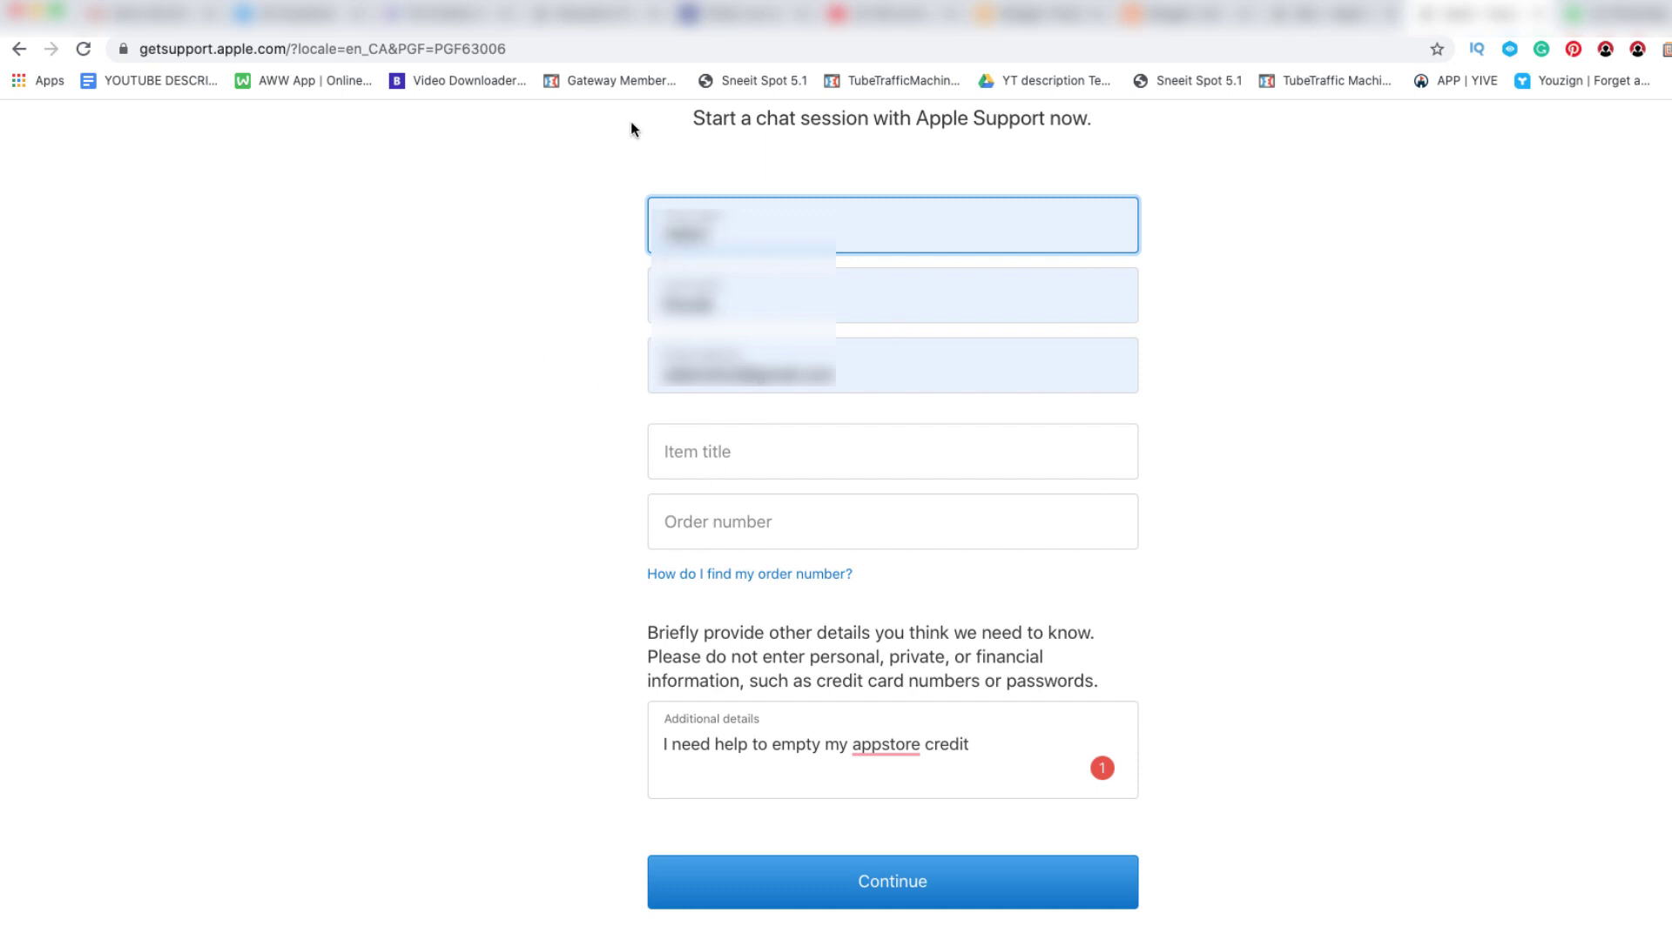
# Submit the chat request and move the advisor chat window to the page centre.
pyautogui.click(903, 894)
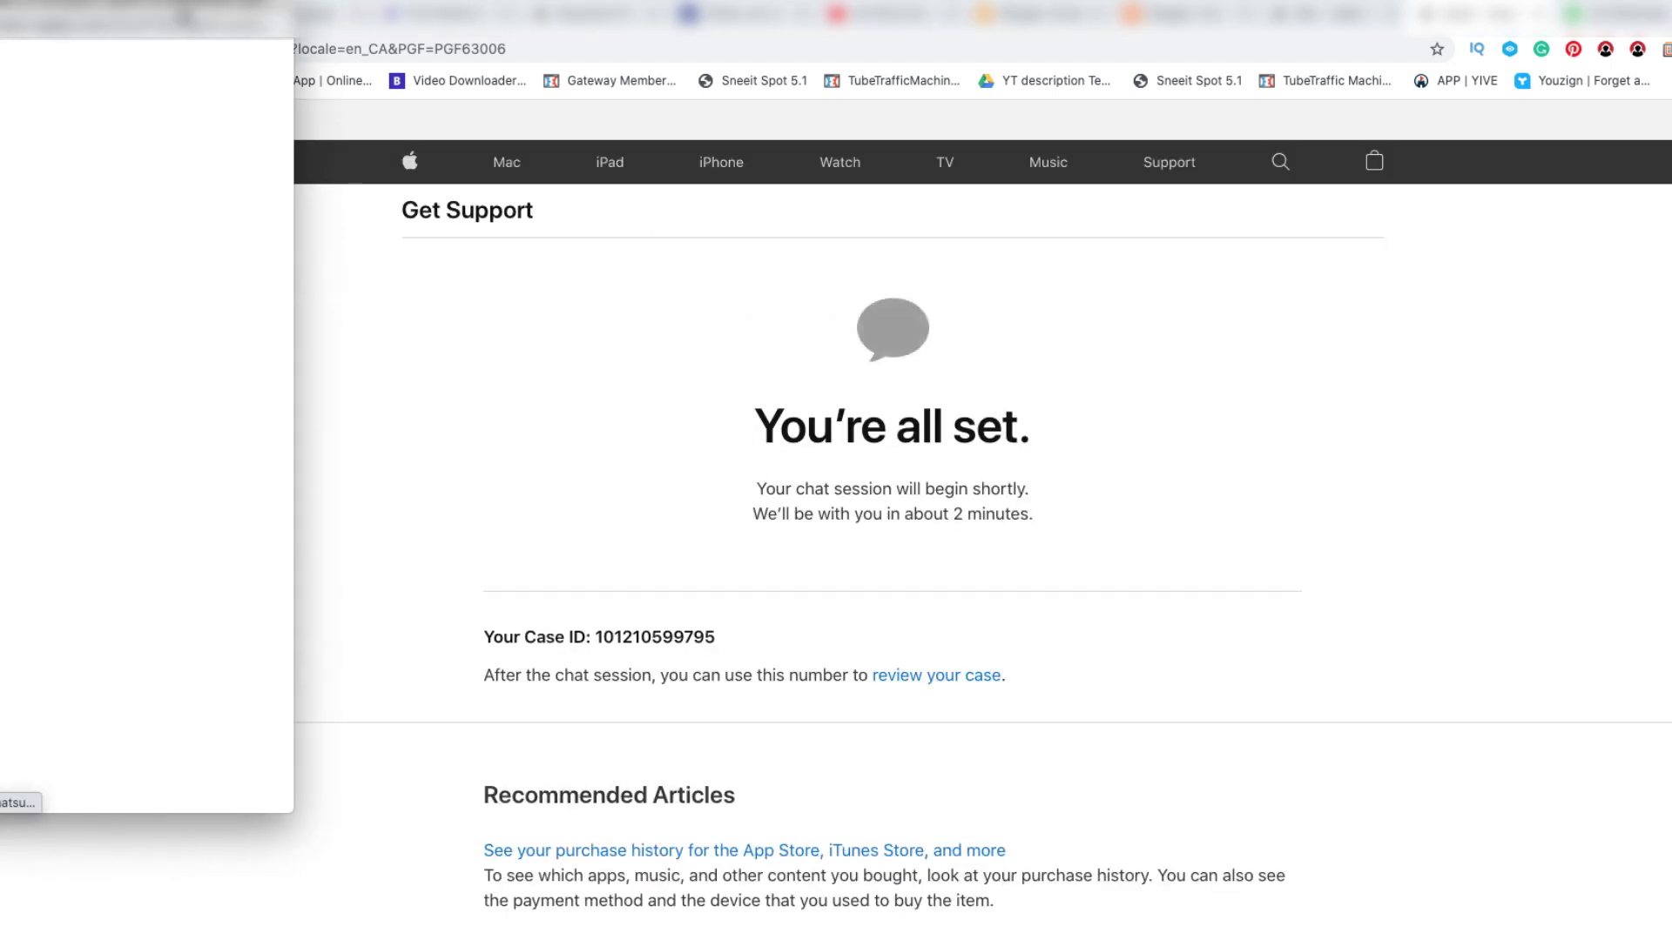
pyautogui.moveTo(193, 21)
pyautogui.mouseDown()
pyautogui.moveTo(673, 213)
pyautogui.moveTo(677, 106)
pyautogui.mouseUp()
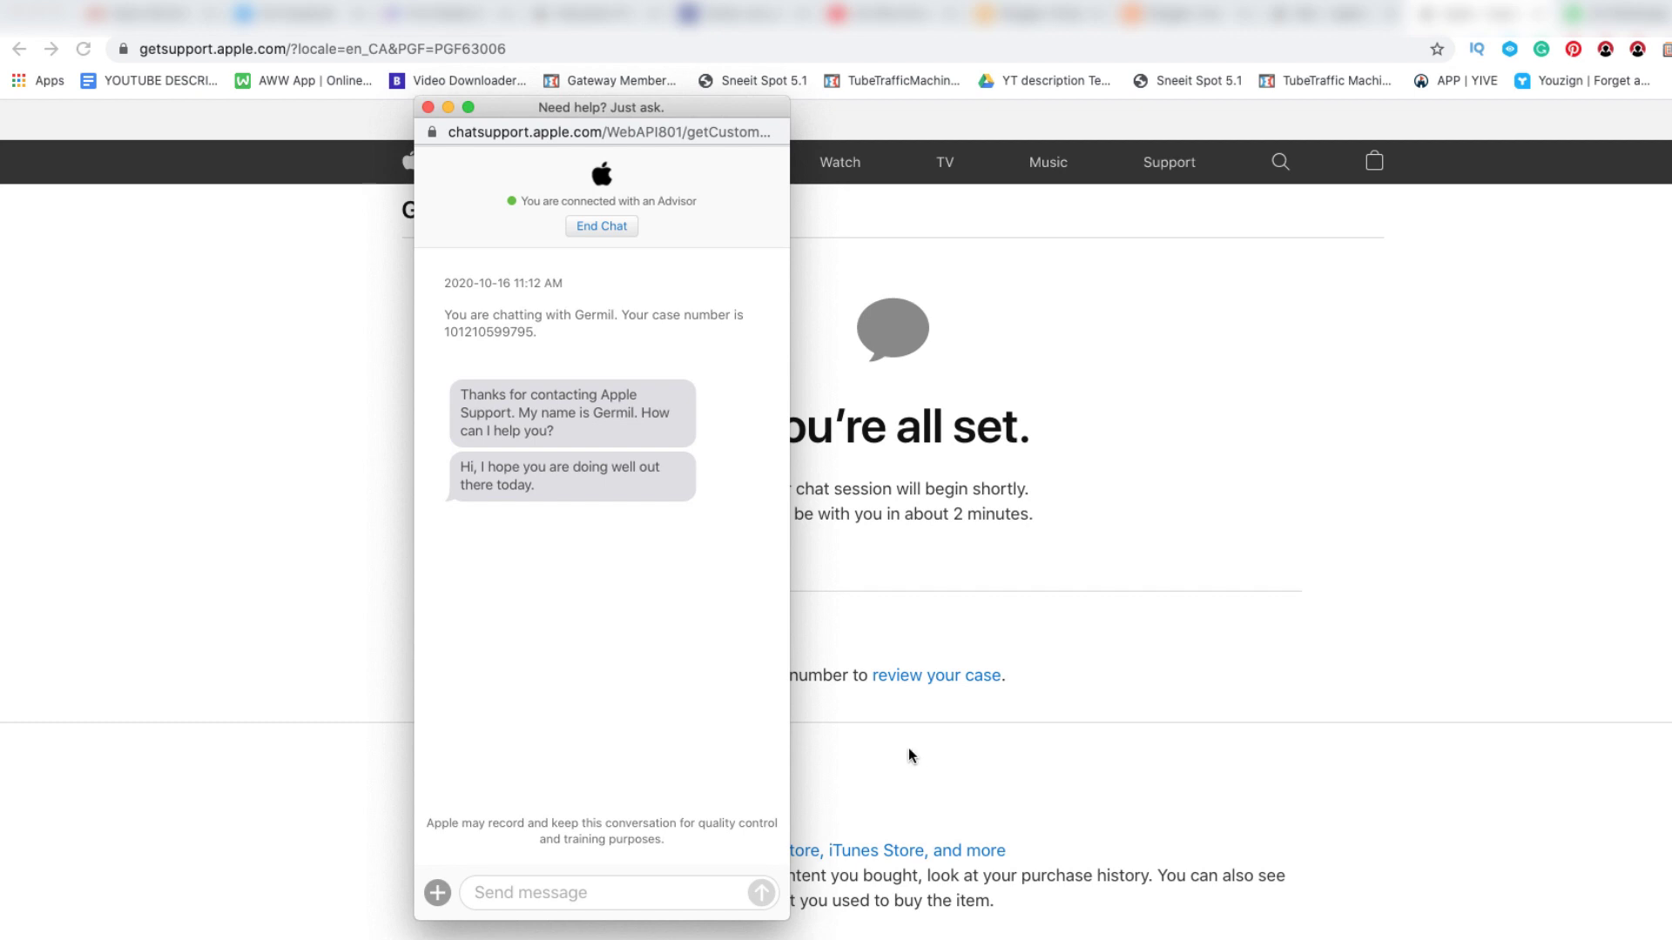
# Close the advisor chat window, leaving the case ID confirmation page.
pyautogui.click(427, 107)
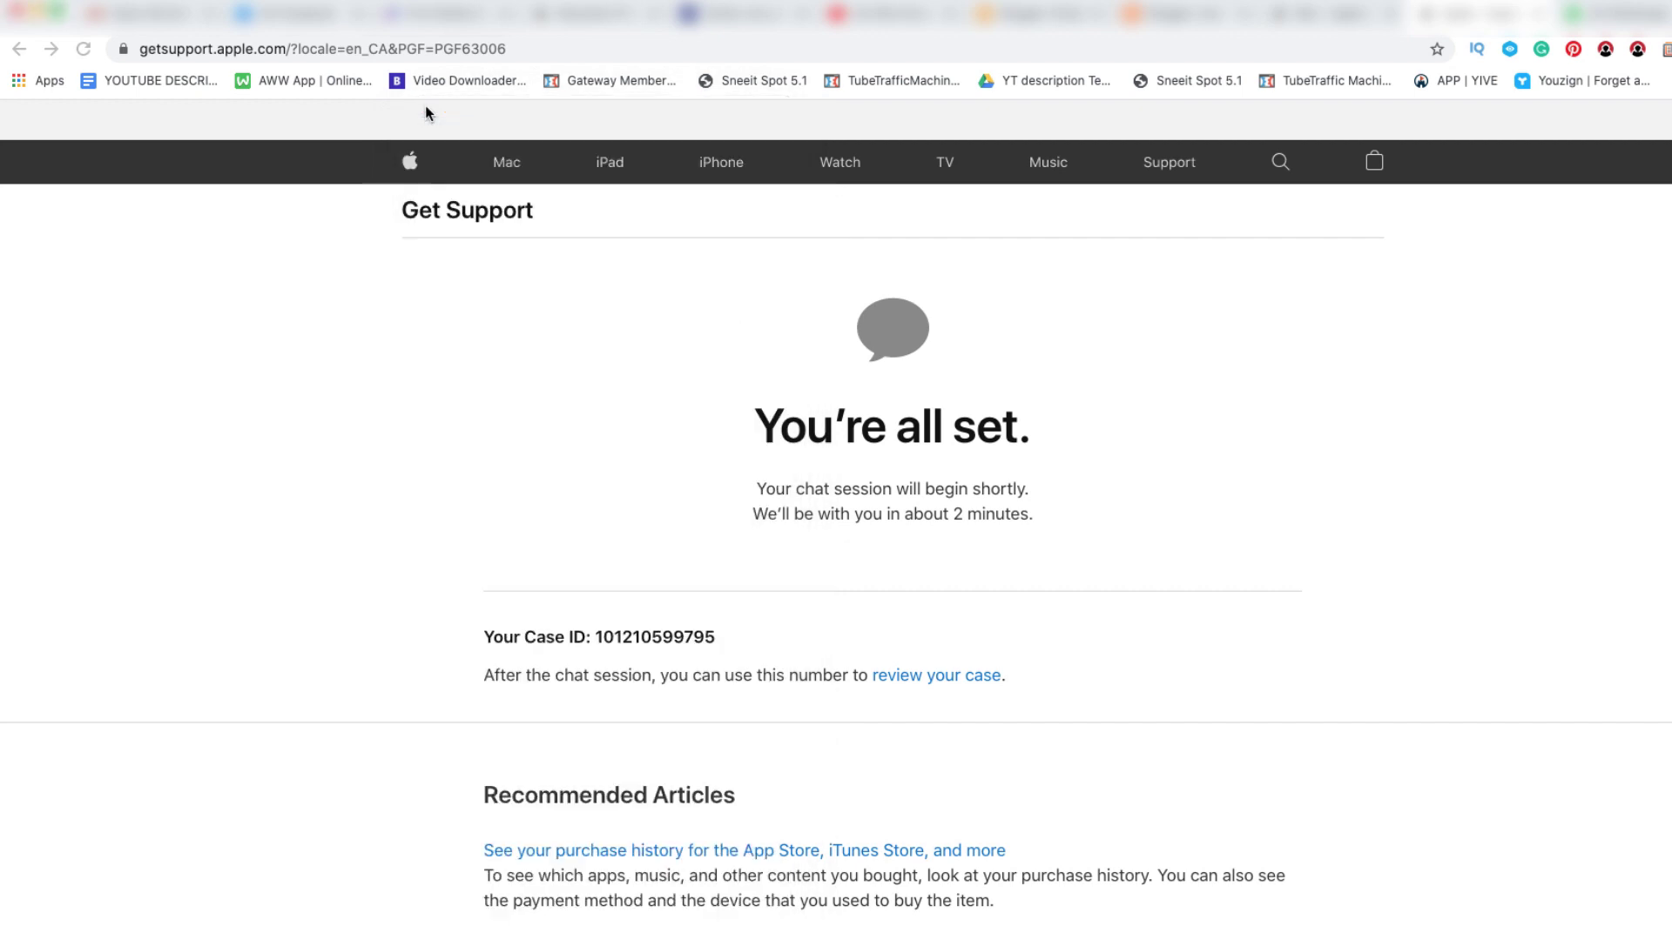